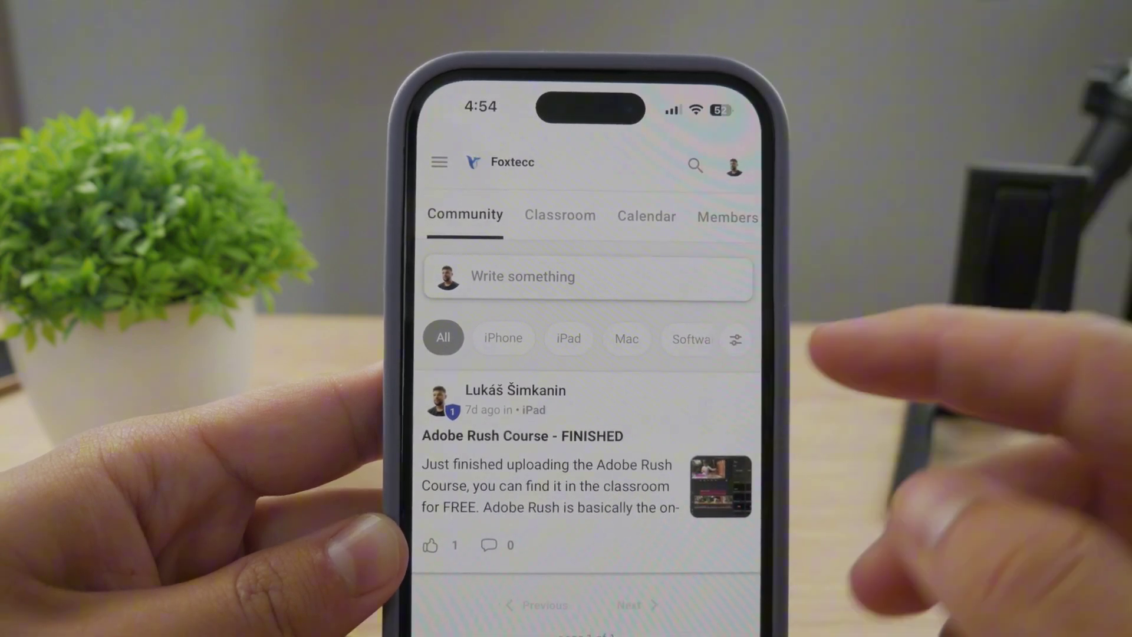
- Open the Adobe Rush Course from Skool's Classroom and show its module list
left_click(591, 443)
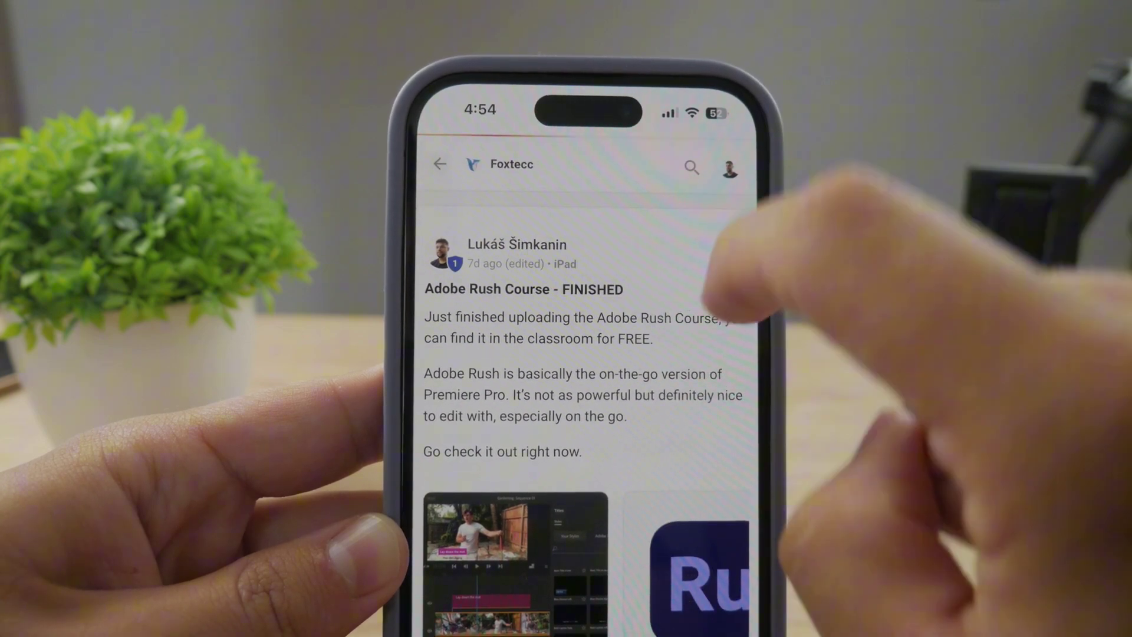
left_click(434, 166)
left_click(558, 217)
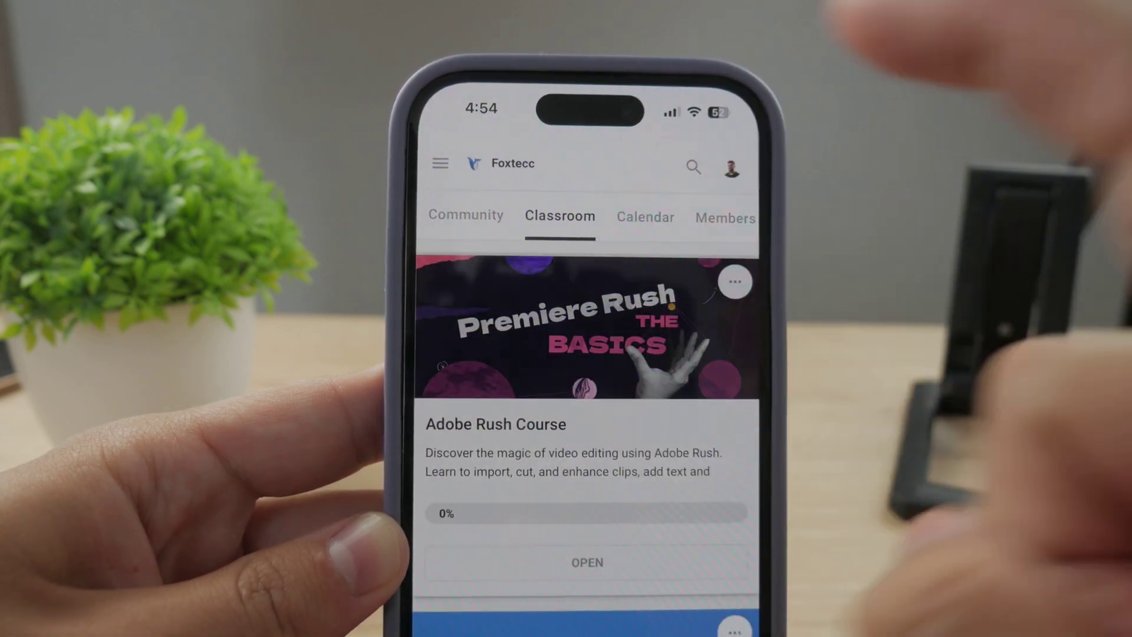
left_click(583, 513)
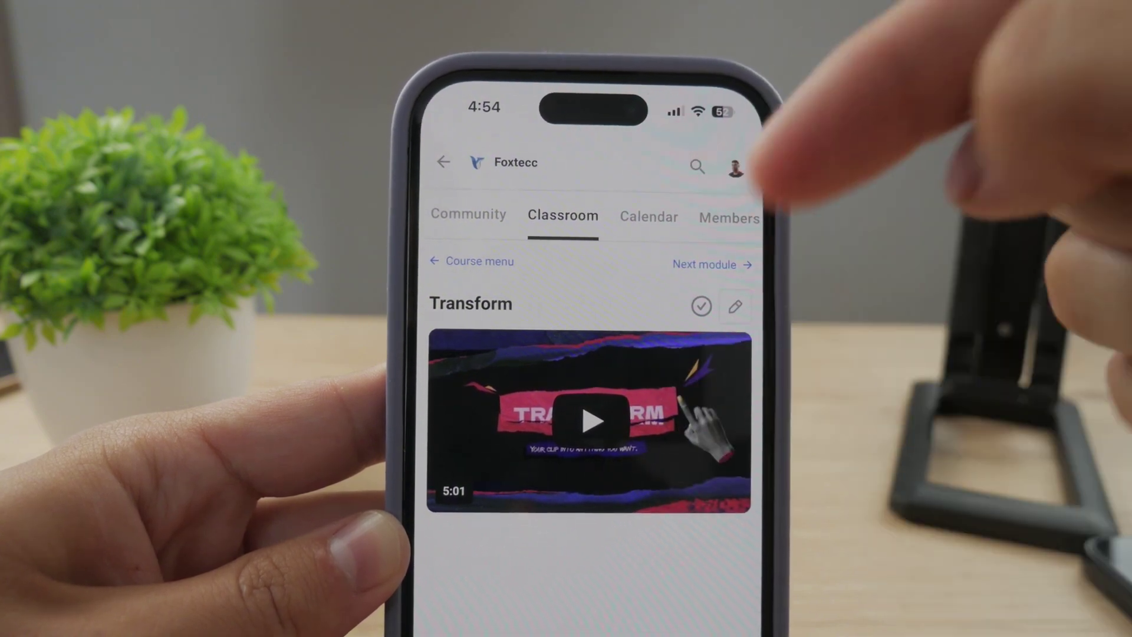
left_click(470, 262)
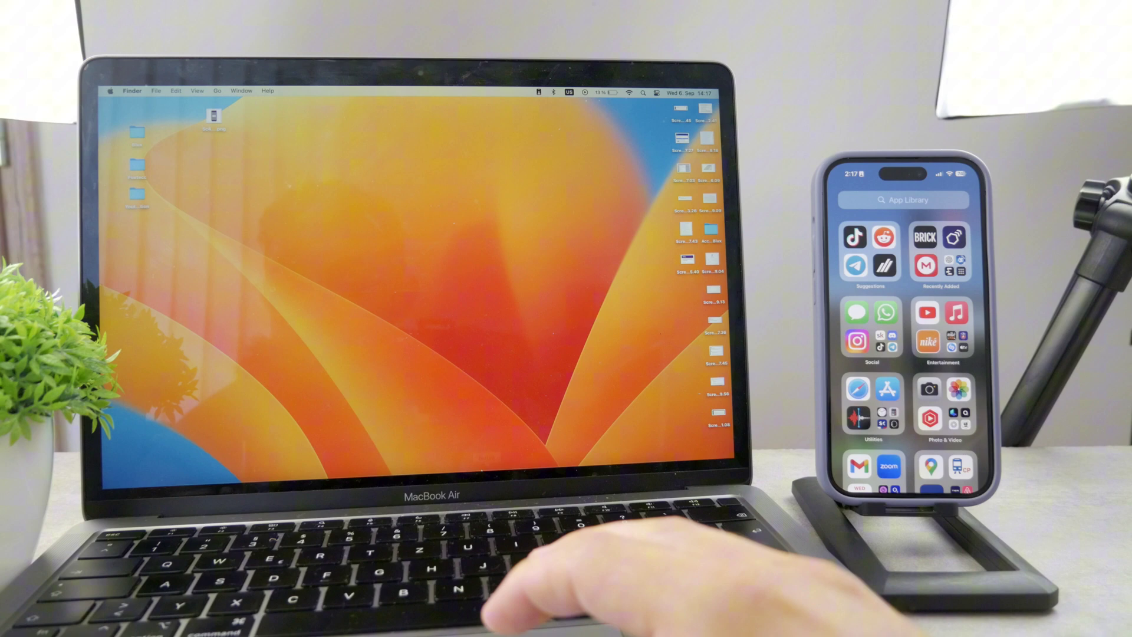
mouse_move(604, 469)
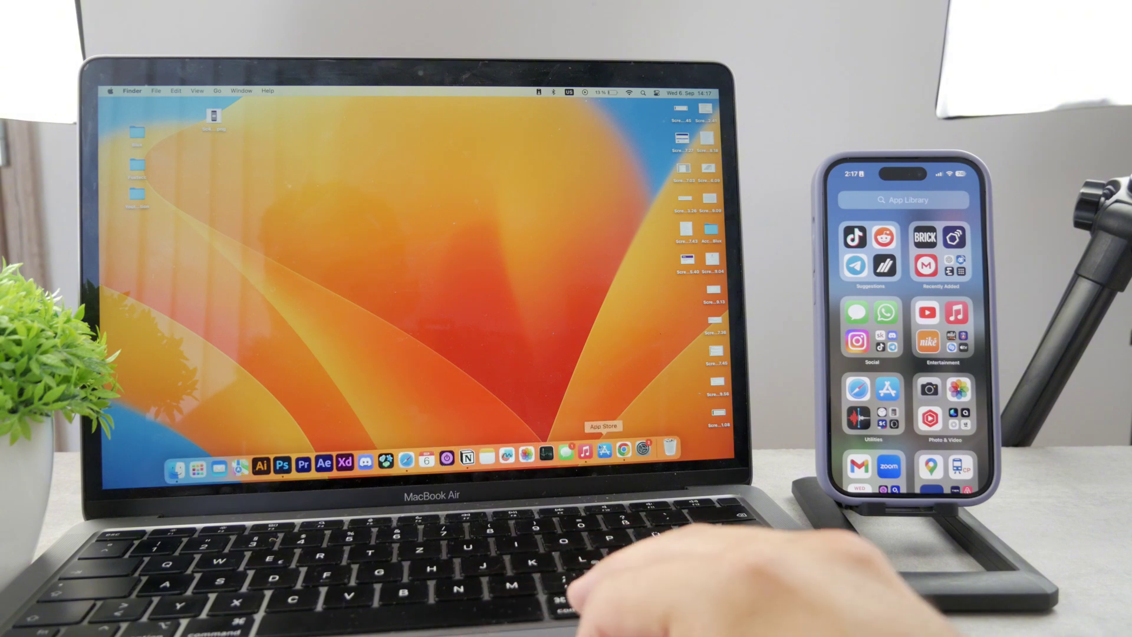
- Launch the Mac App Store and search for "messenger"
left_click(604, 450)
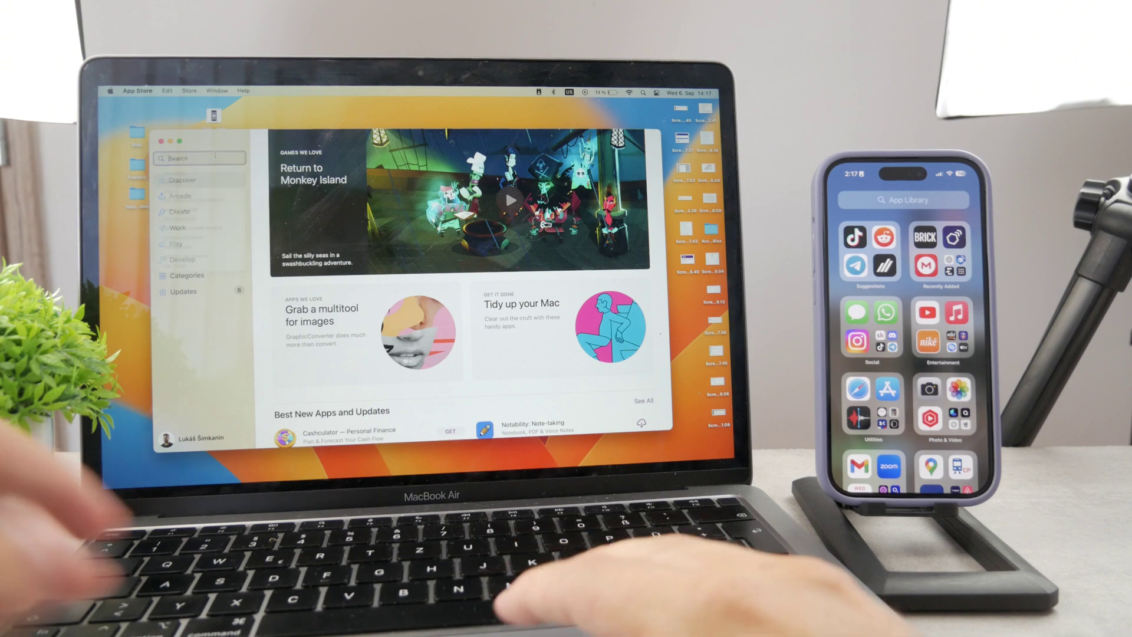
key("super+f")
type("micsenger")
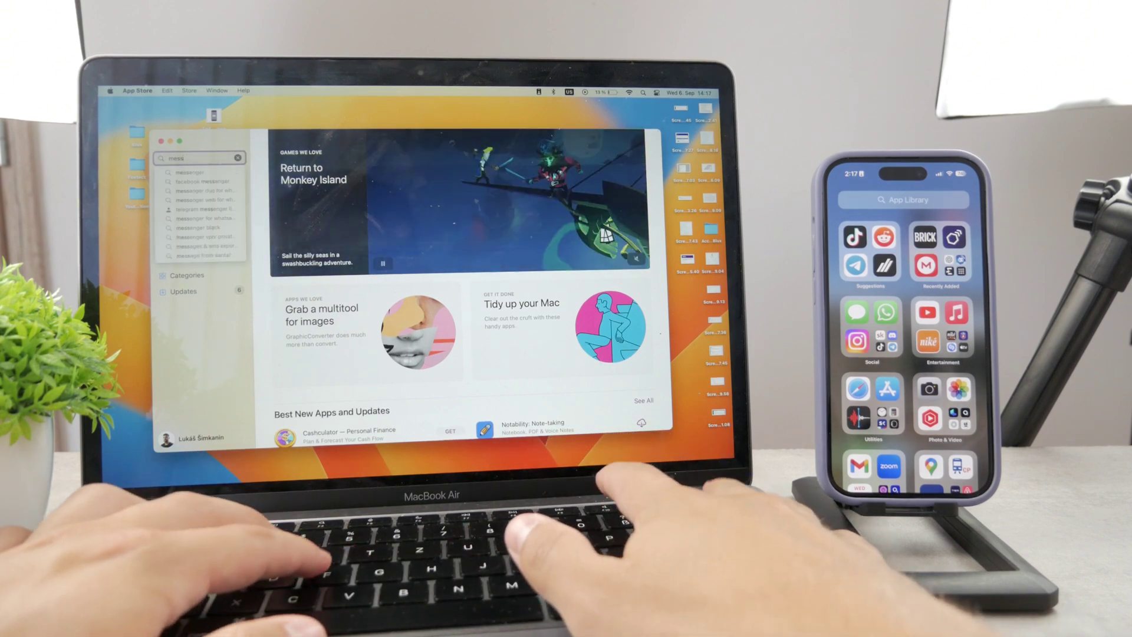
key("Return")
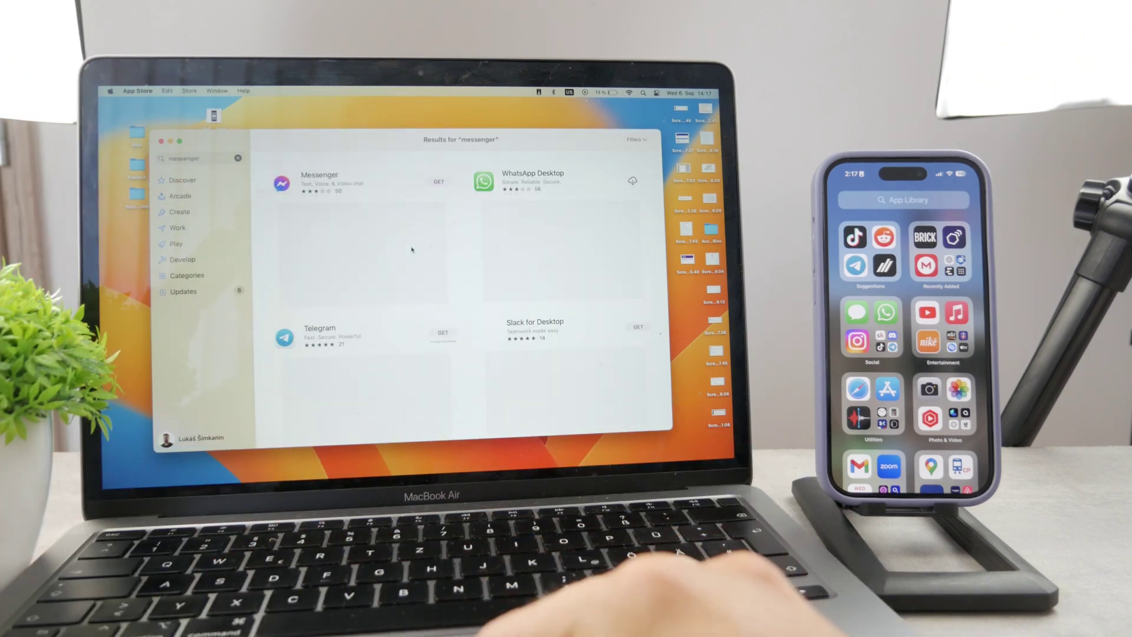
- View the Messenger app page and its screenshots, then quit the App Store
left_click(288, 190)
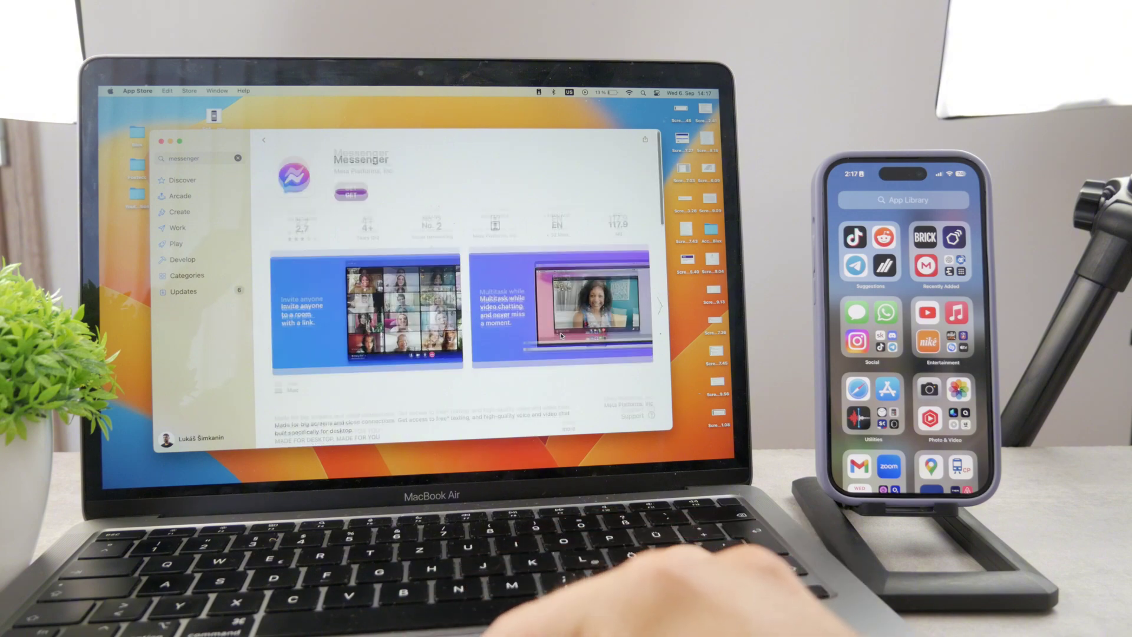
scroll(466, 309, "down", 3)
scroll(466, 309, "up", 3)
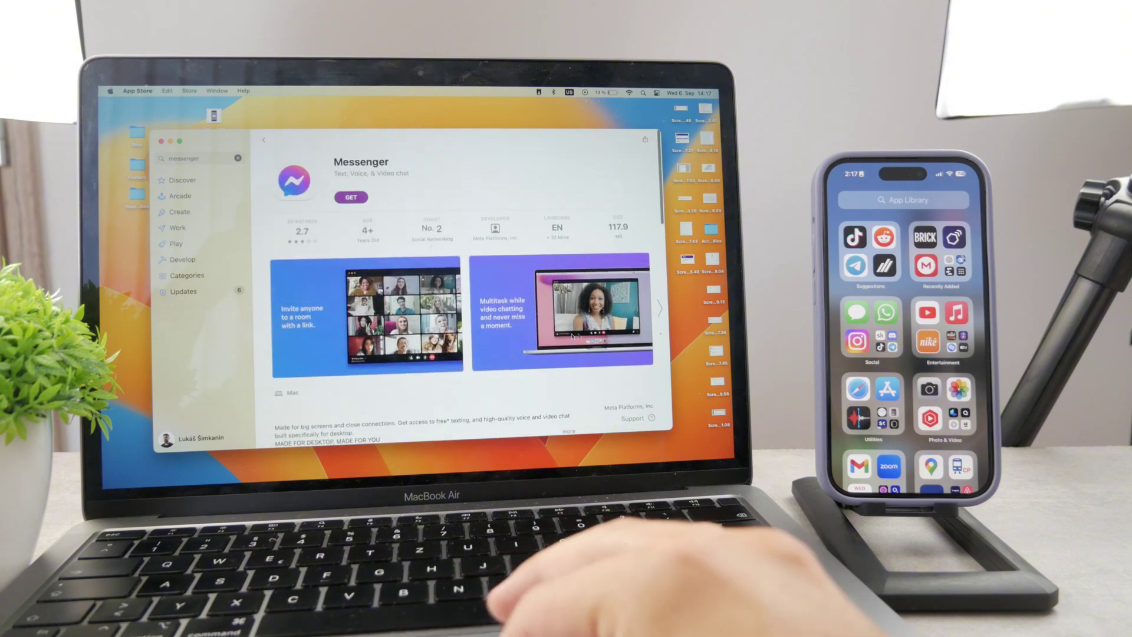
left_click(659, 311)
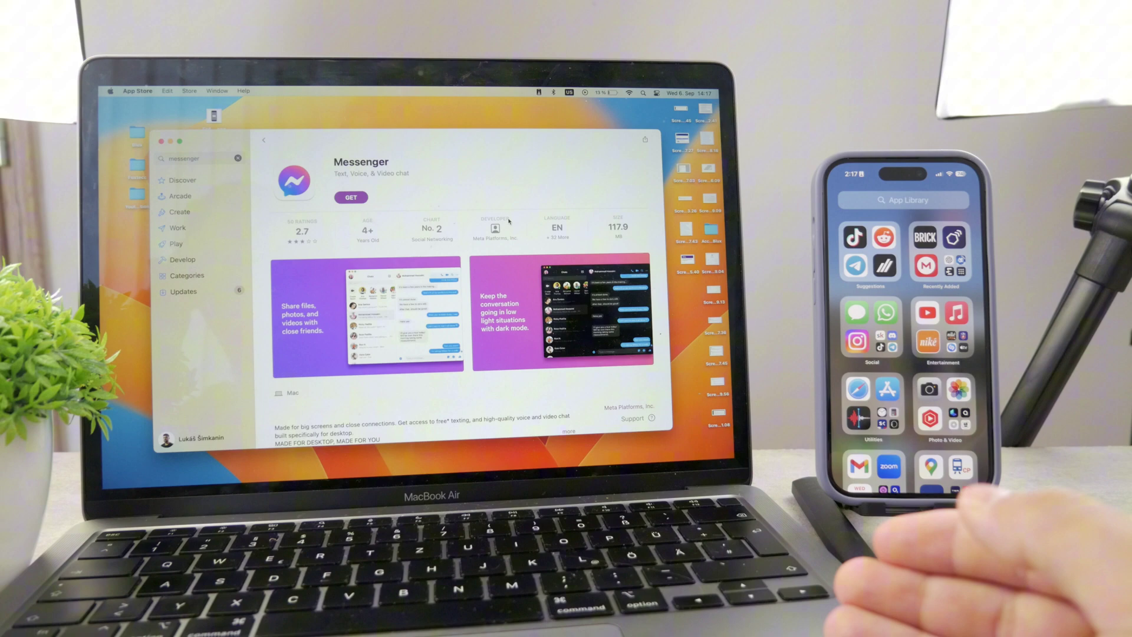
scroll(527, 277, "down", 5)
scroll(526, 278, "down", 3)
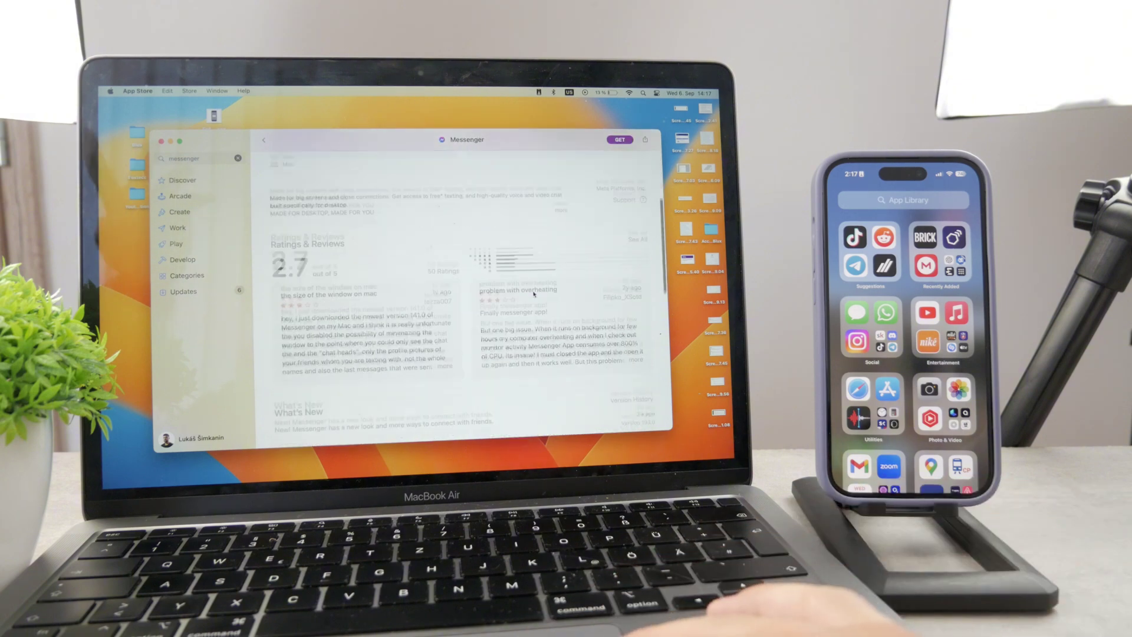
scroll(526, 292, "up", 8)
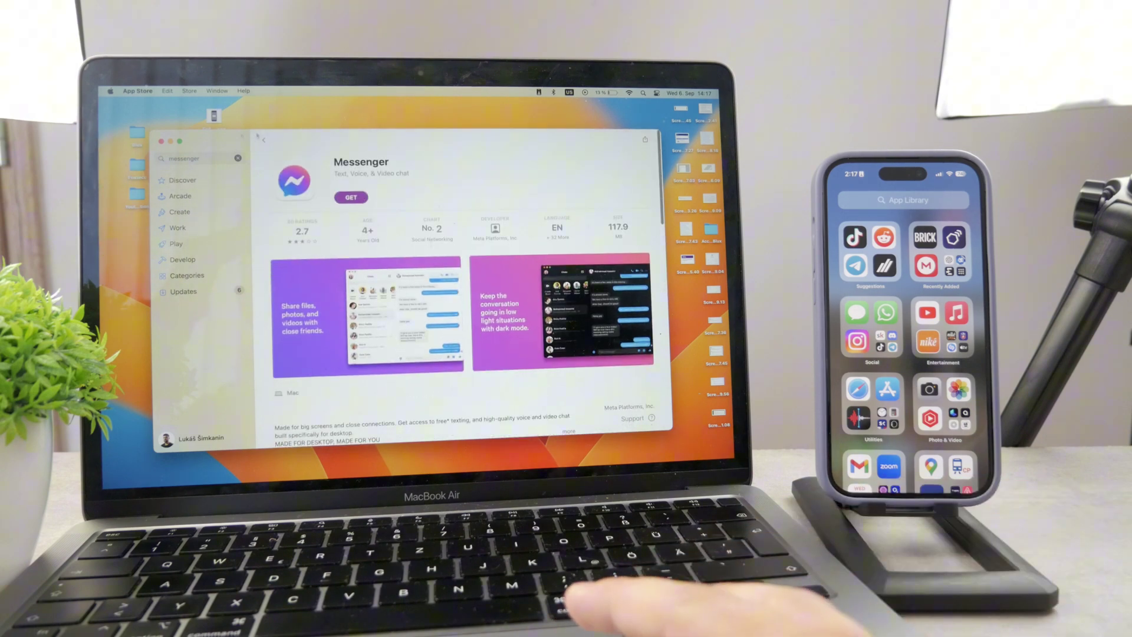
key("super+q")
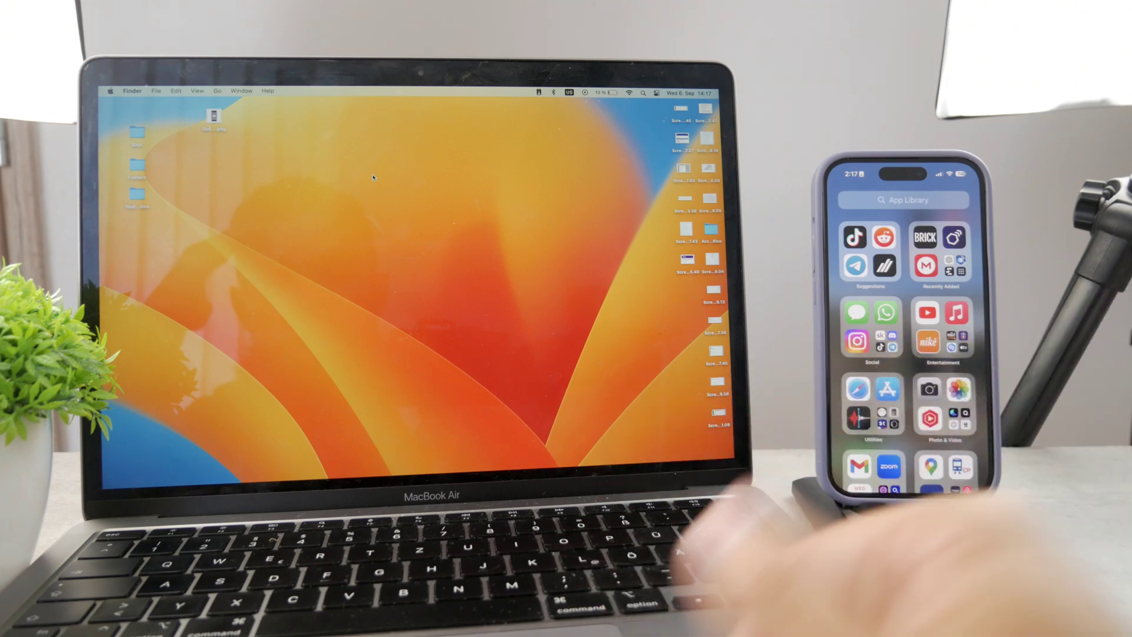